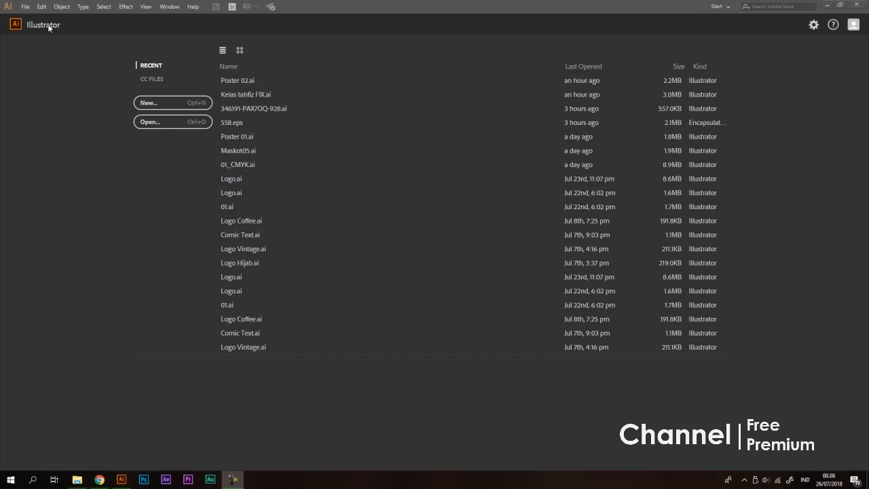
Step: Create a new 1000 x 1000 px document in CMYK colour mode with one artboard
left_click(26, 7)
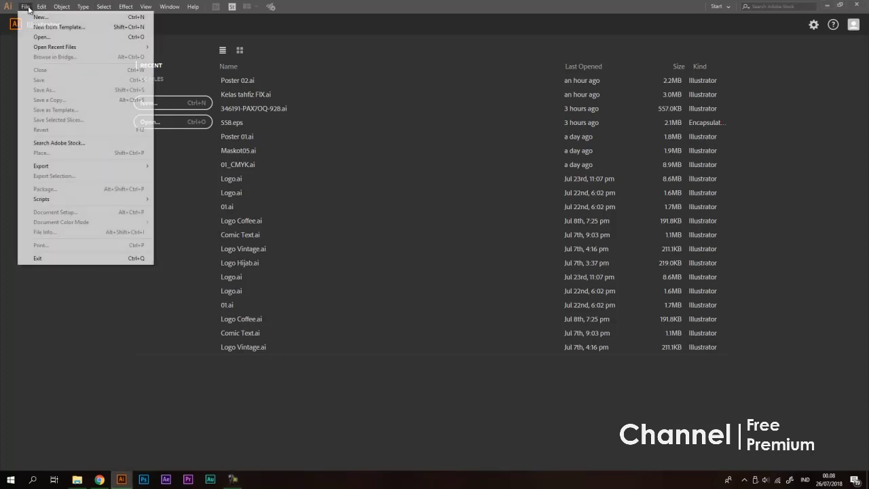
left_click(37, 16)
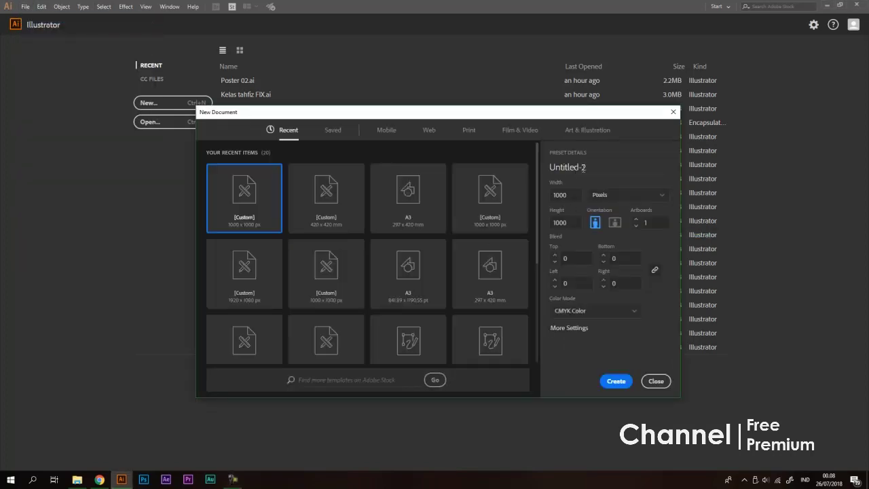
left_click(616, 381)
left_click_drag(623, 291, 569, 277)
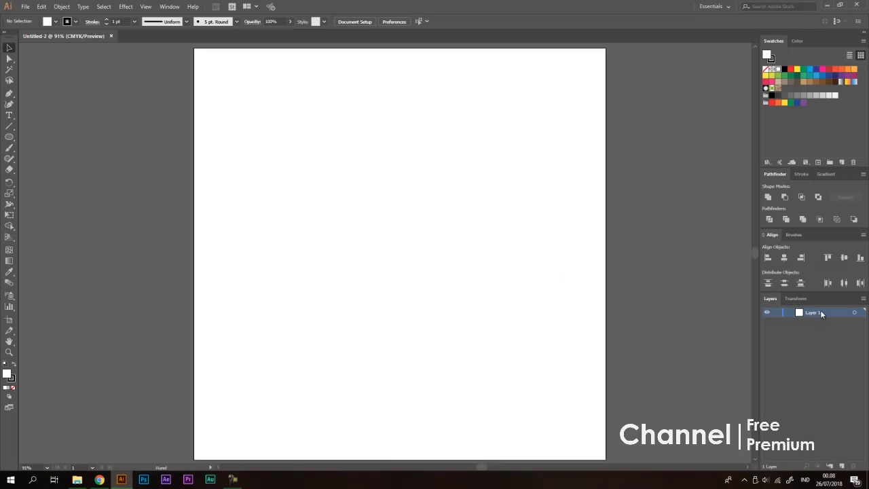
left_click_drag(569, 270, 568, 266)
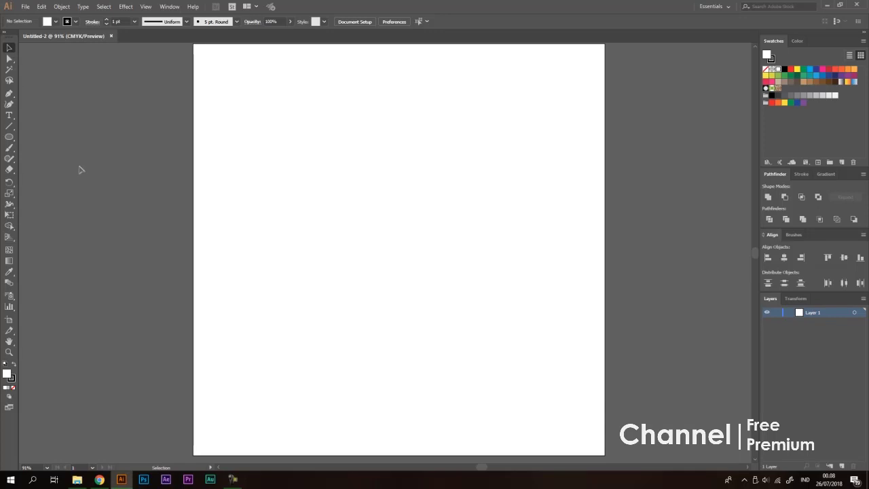
Step: Draw a red-filled circle about 135 px in diameter in the upper middle of the artboard
left_click(9, 137)
left_click(791, 70)
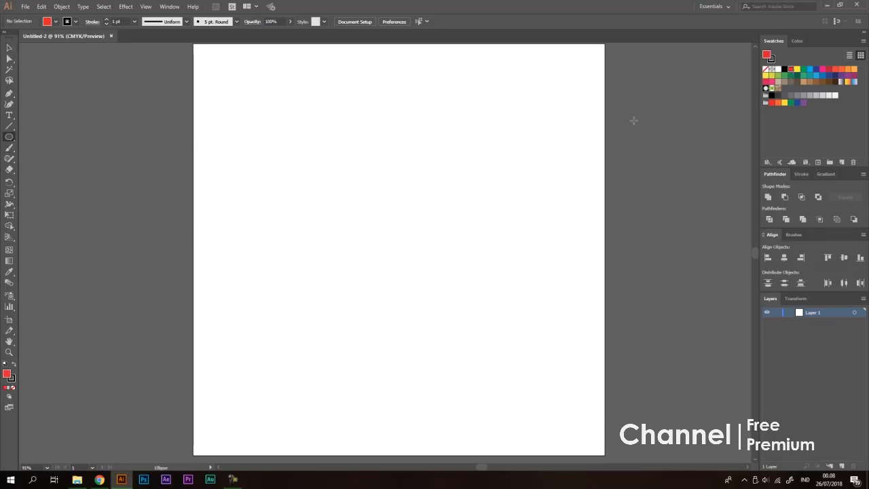
left_click_drag(357, 177, 412, 232)
key("v")
left_click(490, 256)
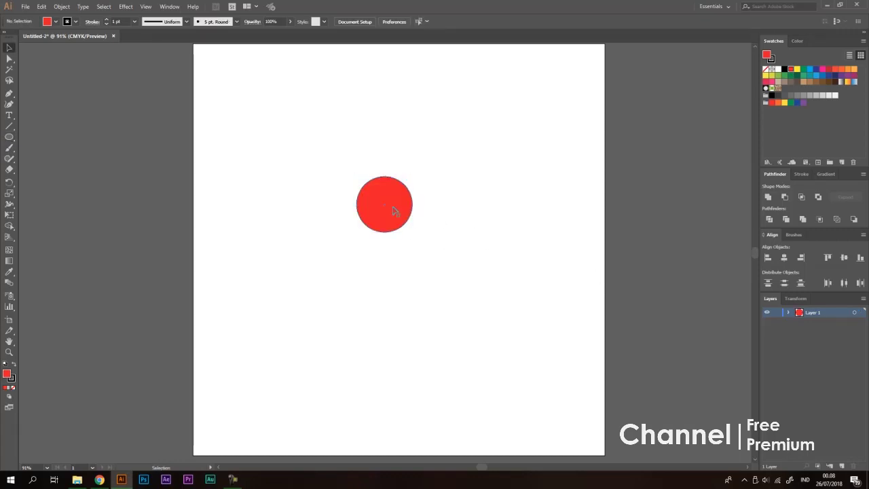
Step: Remove the red circle's stroke
left_click(396, 209)
left_click(771, 60)
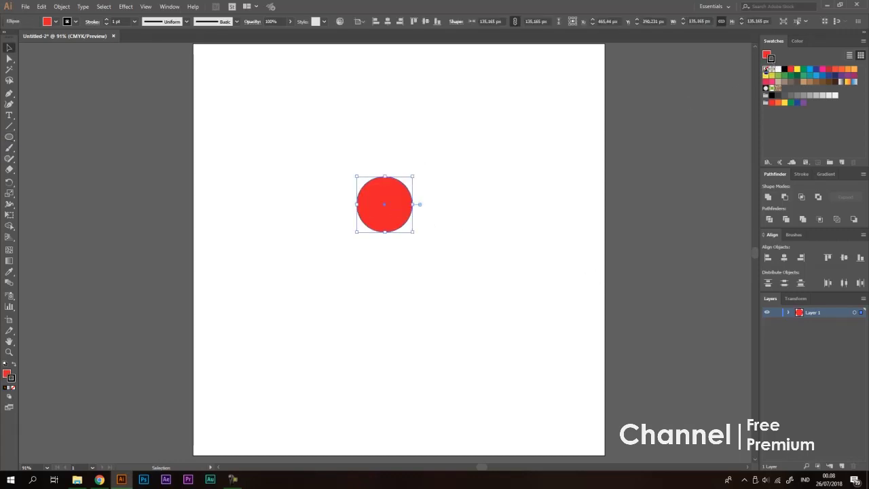
left_click(766, 69)
left_click(506, 197)
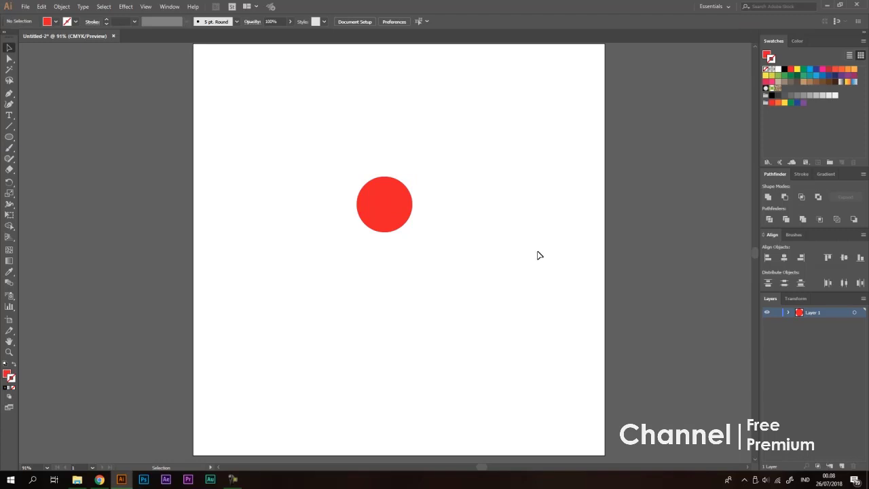
Step: Move the red circle slightly down and to the left, and add a second layer
left_click_drag(403, 208, 375, 230)
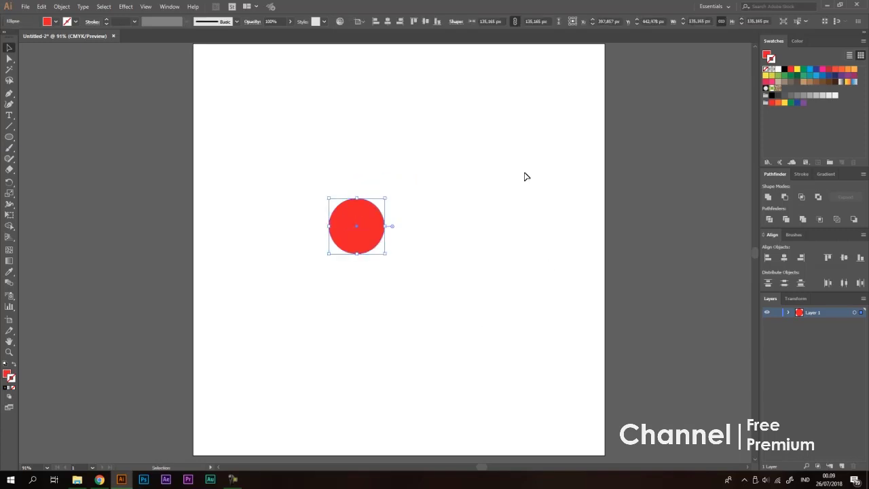
left_click(842, 467)
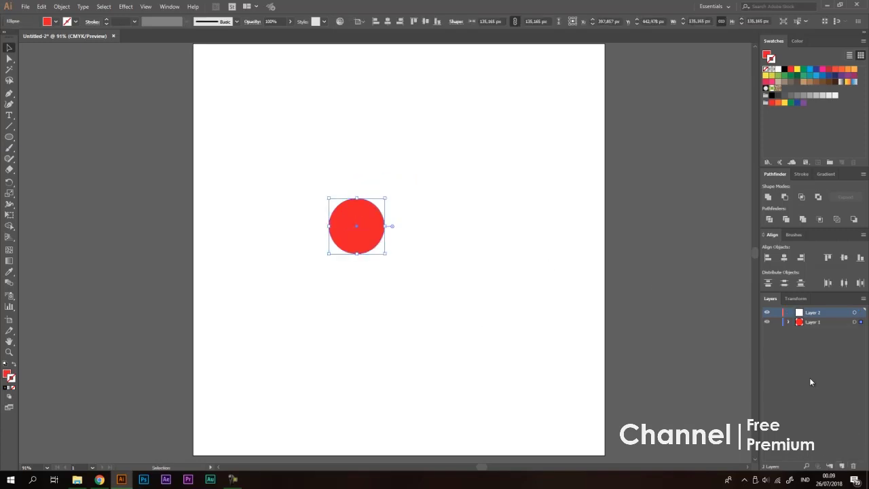
left_click(9, 136)
left_click(48, 158)
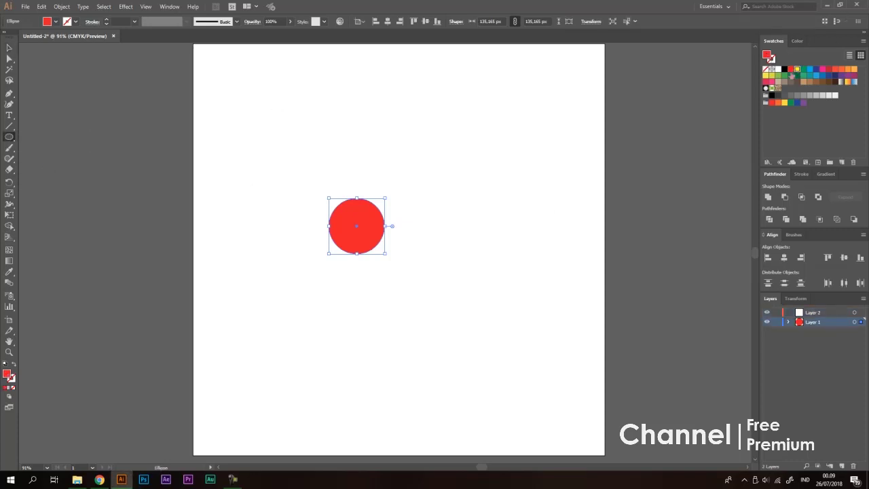
left_click(798, 69)
left_click_drag(575, 158, 513, 237)
key("ctrl+z")
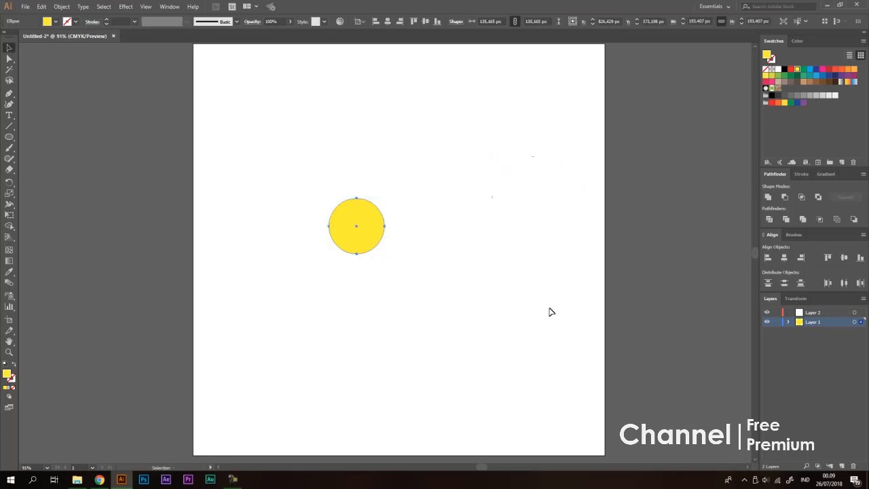
key("ctrl+z")
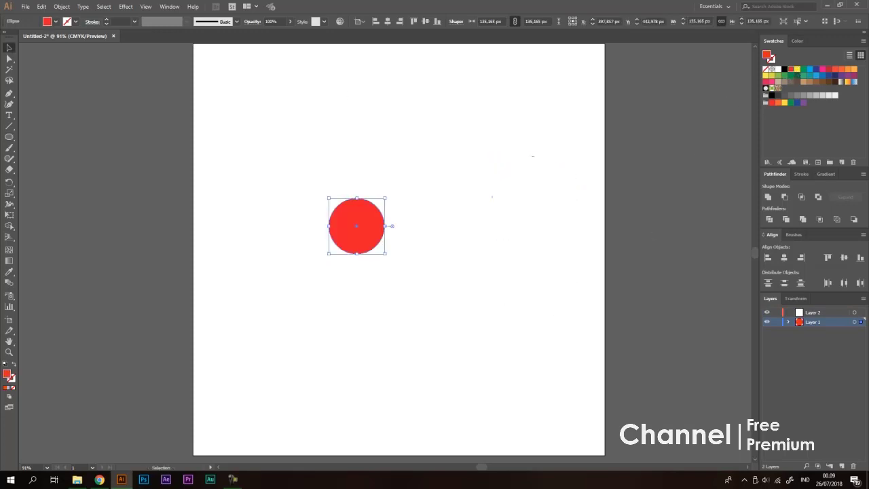
left_click(299, 117)
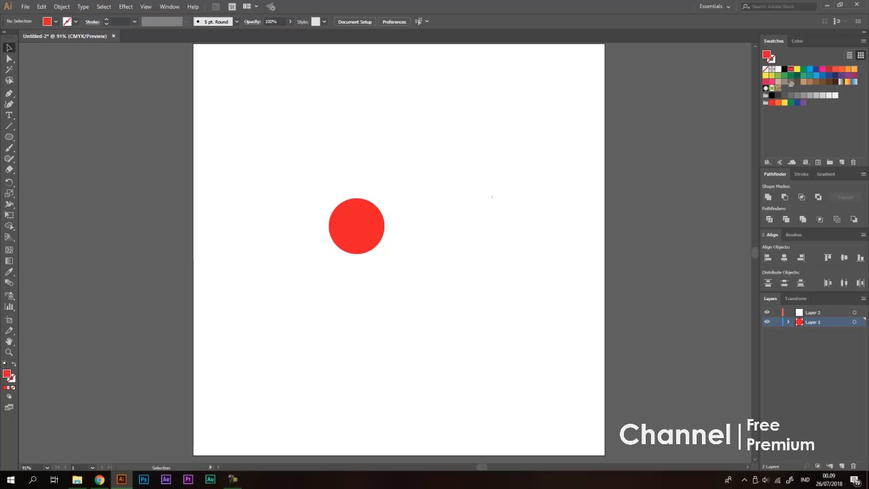
left_click(10, 138)
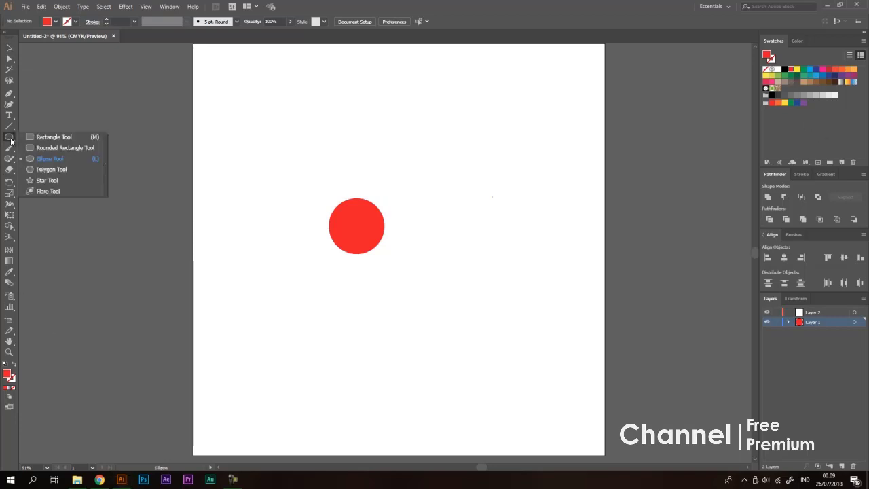
left_click(44, 158)
left_click(10, 48)
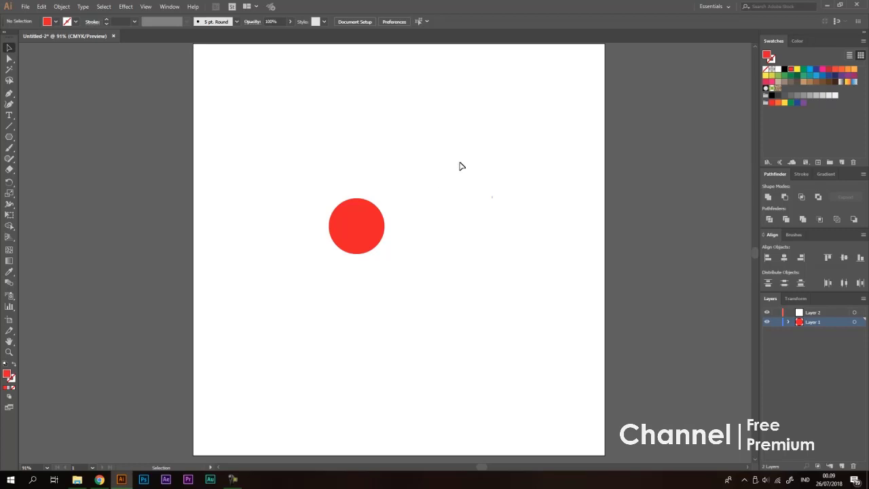
Step: Reposition the red circle slightly above and left of the artboard's centre, at about X 404 px, Y 417 px
left_click_drag(360, 228, 374, 171)
left_click(514, 138)
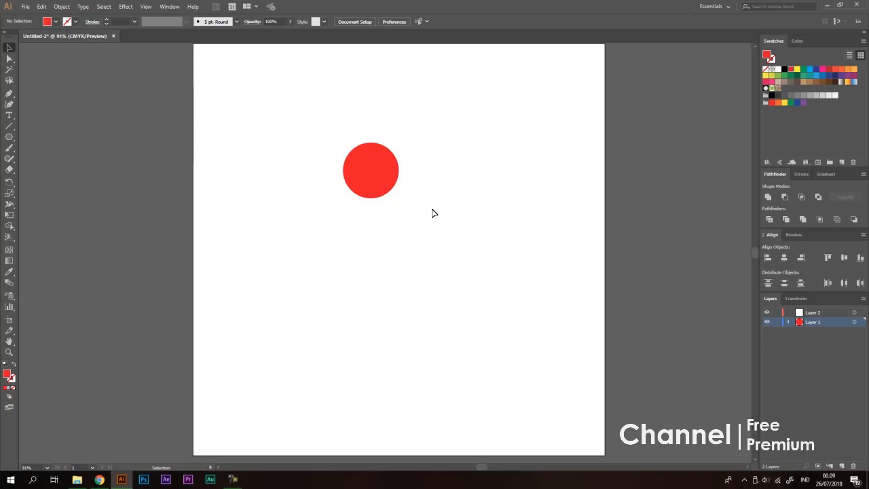
left_click_drag(376, 172, 364, 217)
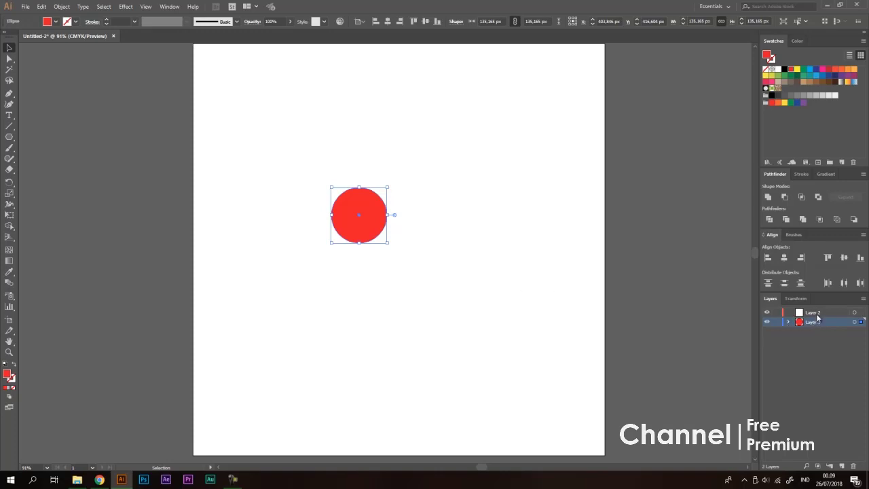
Step: Delete the empty second layer and deselect the circle
left_click(817, 315)
left_click_drag(819, 314, 855, 467)
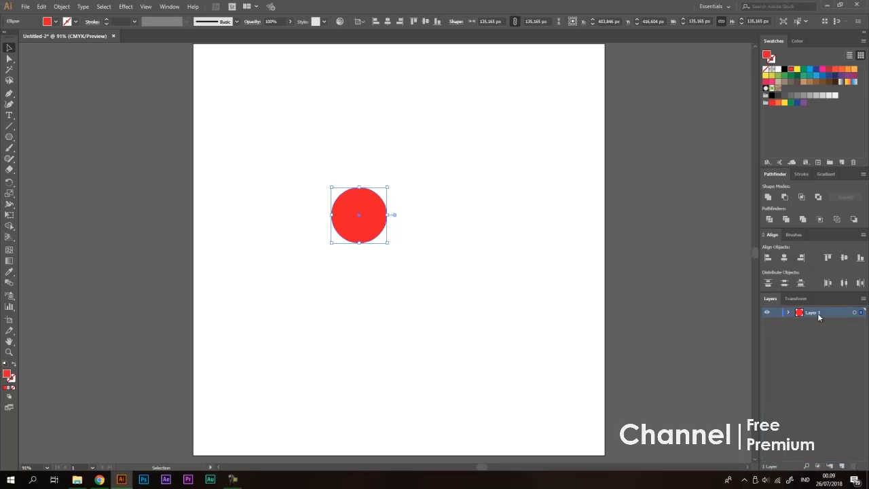
left_click(437, 206)
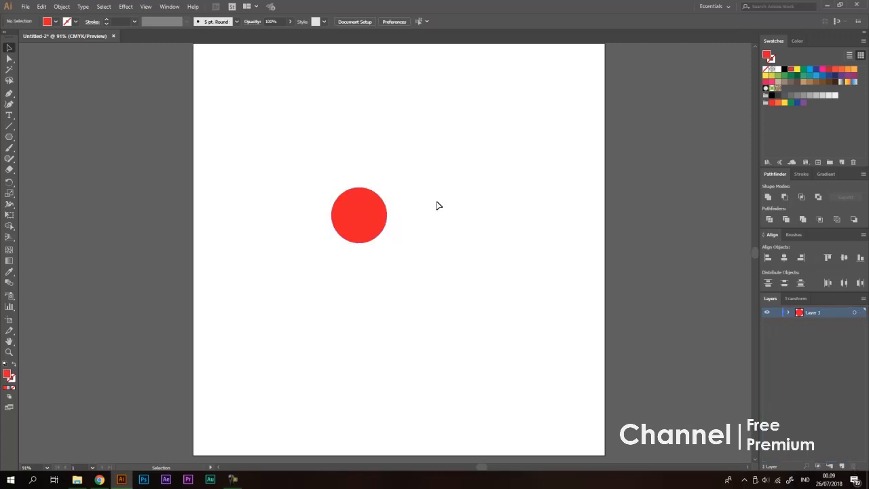
Step: Draw a yellow hexagon about 233 px wide and move it over the right part of the red circle
left_click_drag(9, 137, 47, 170)
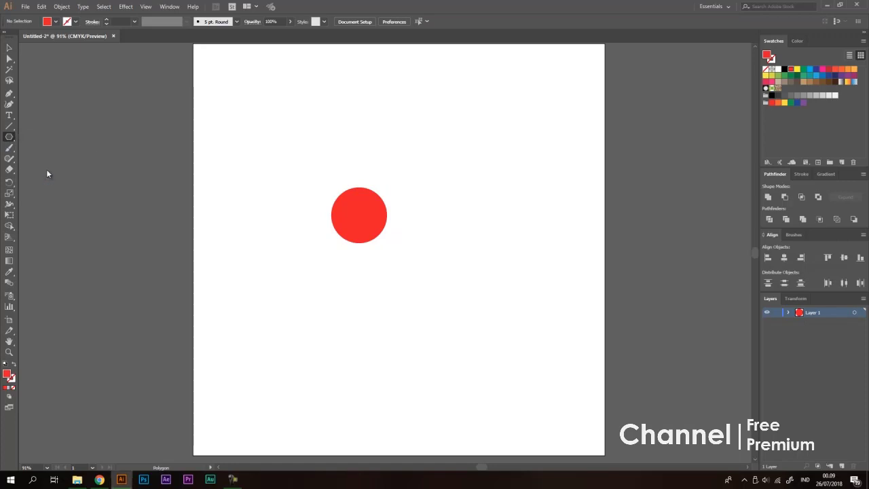
left_click(797, 69)
left_click_drag(487, 187, 453, 220)
key("v")
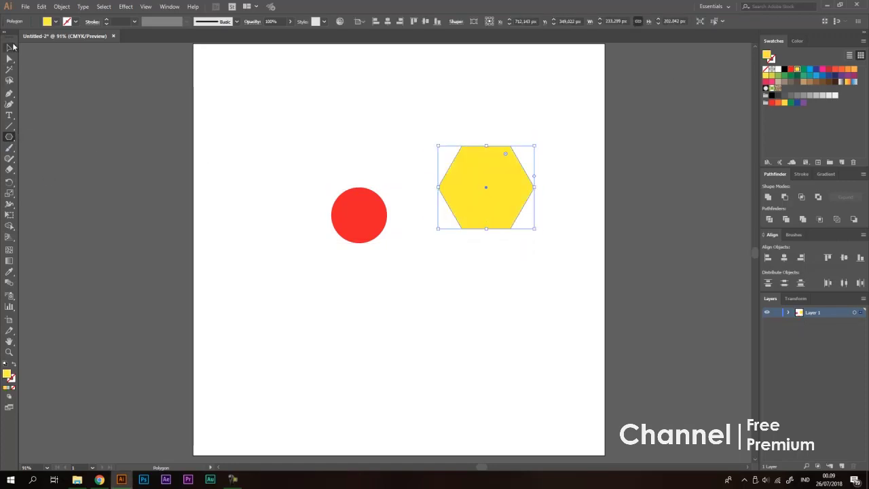
left_click_drag(483, 172, 409, 204)
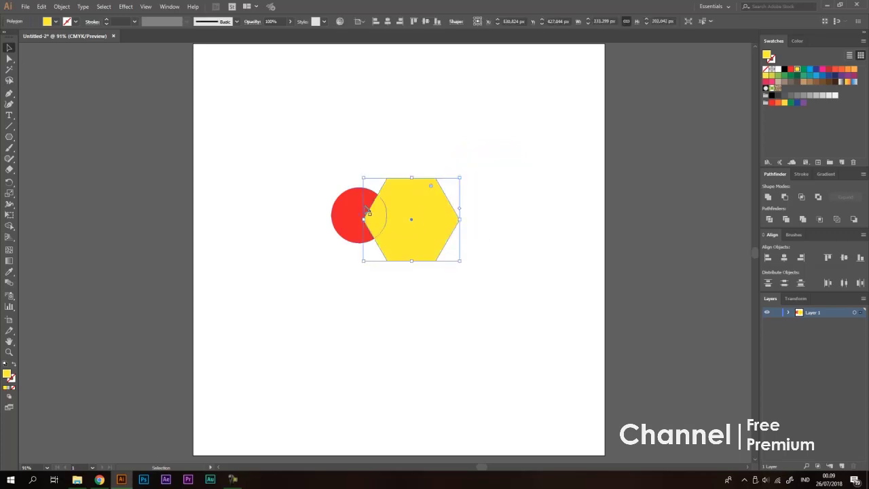
left_click(425, 143)
Step: Draw a dark blue square about 97 px wide overlapping the top of the circle and the hexagon's upper left
left_click(9, 139)
left_click_drag(9, 141, 55, 136)
left_click(816, 68)
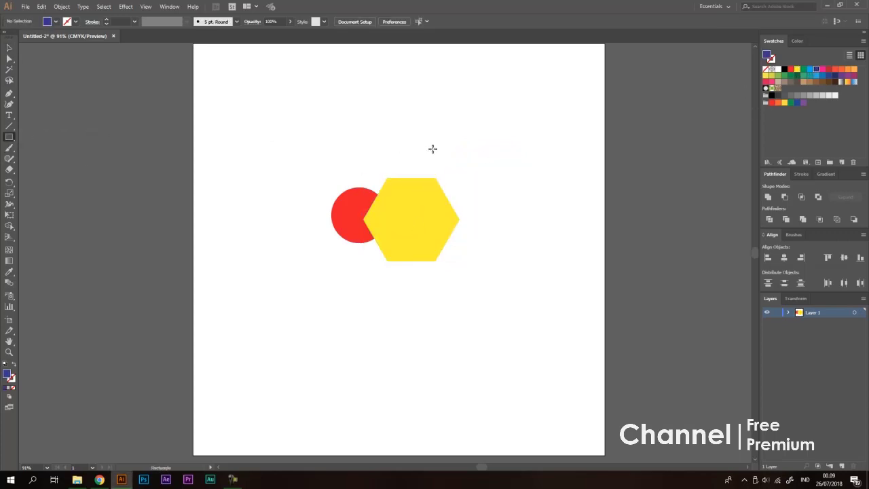
left_click_drag(349, 161, 394, 202)
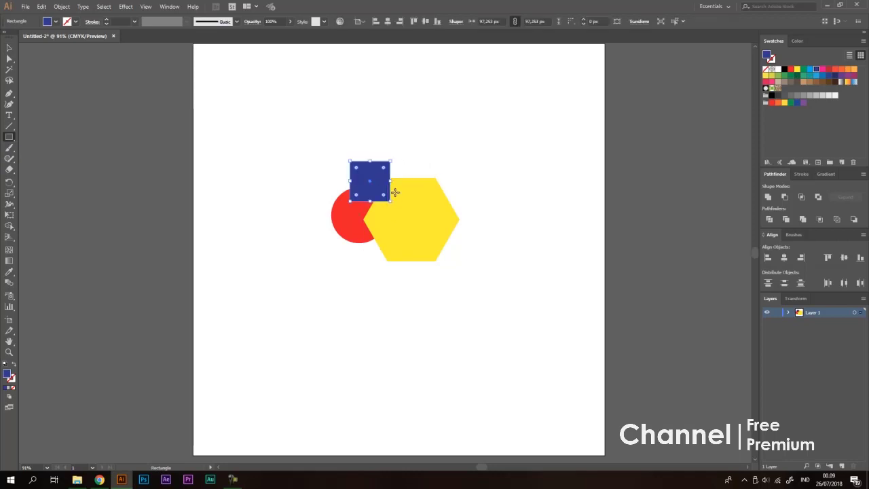
key("v")
left_click(408, 170)
Step: Examine how the three shapes overlap by selecting the circle, the hexagon and the square in turn
key("ctrl+1")
scroll(356, 219, "up", 2)
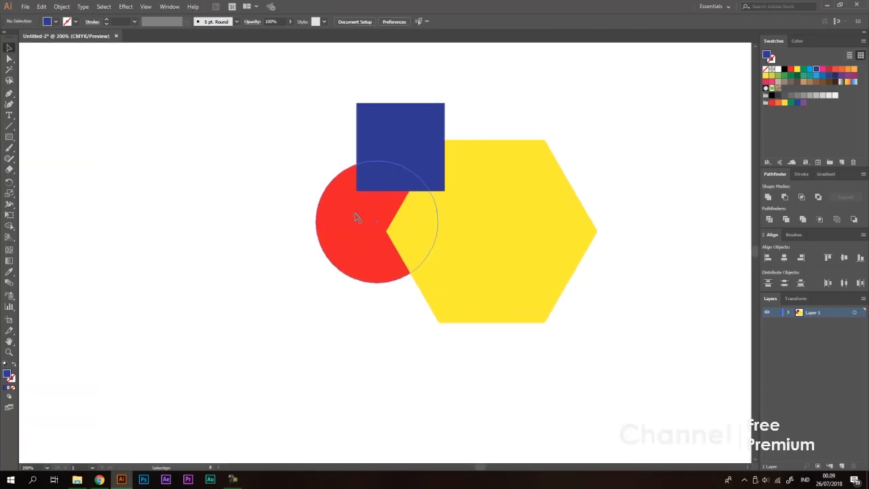
left_click(355, 217)
scroll(291, 305, "down", 1)
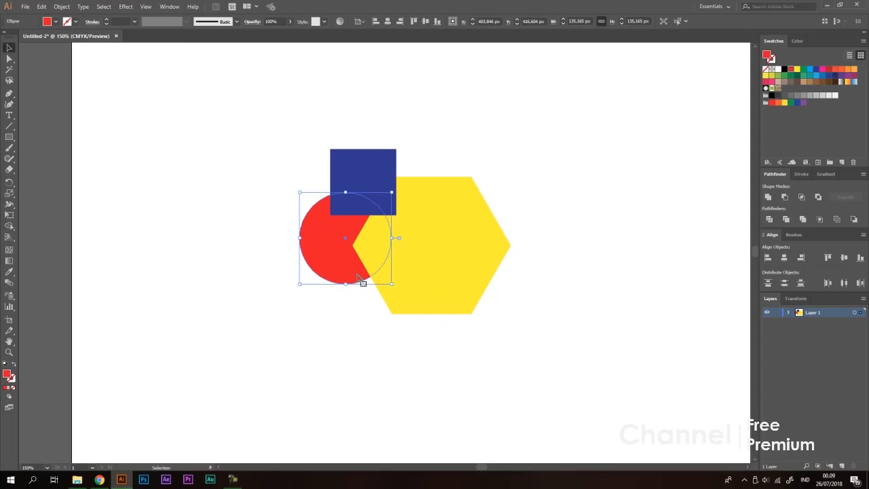
left_click(441, 240)
left_click(341, 182)
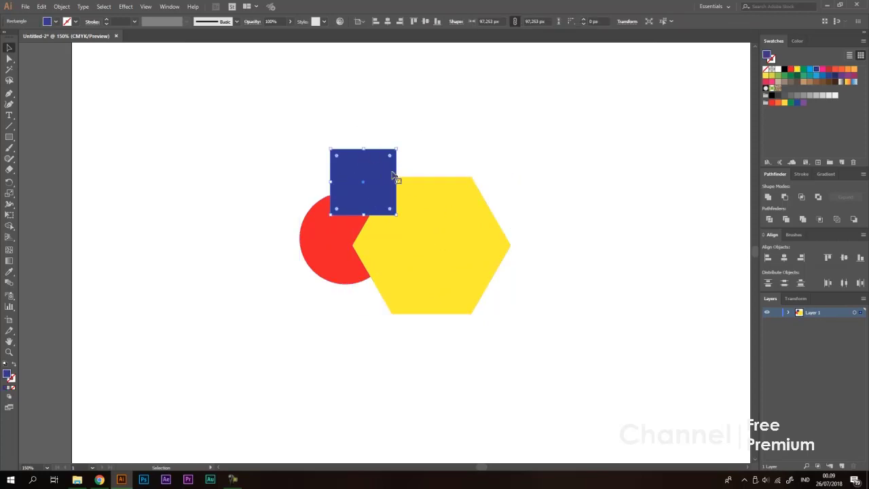
scroll(357, 170, "down", 1)
left_click(479, 136)
left_click_drag(470, 137, 461, 183)
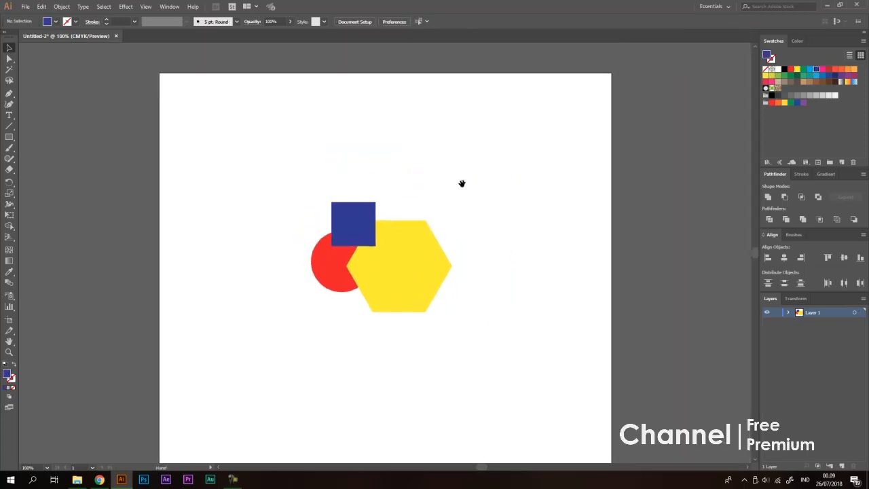
Step: Expand Layer 1 and examine the stacking order of its rectangle, polygon and ellipse objects
left_click(790, 314)
left_click(831, 322)
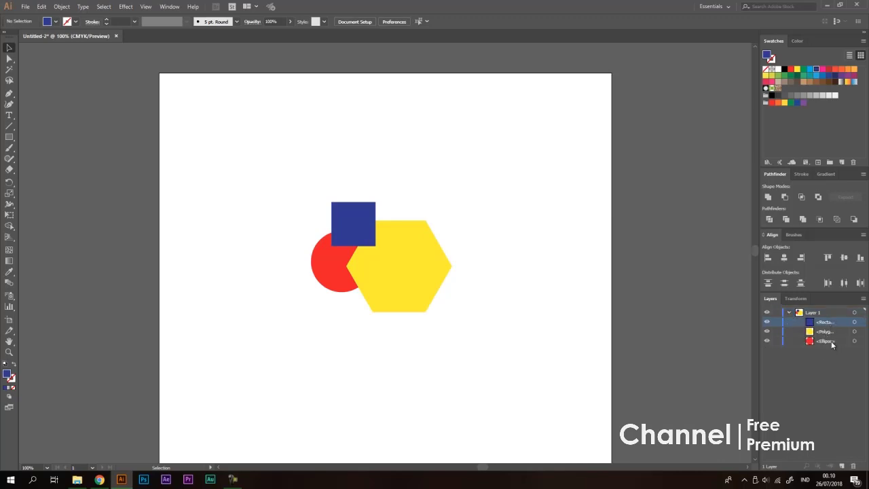
left_click(833, 342)
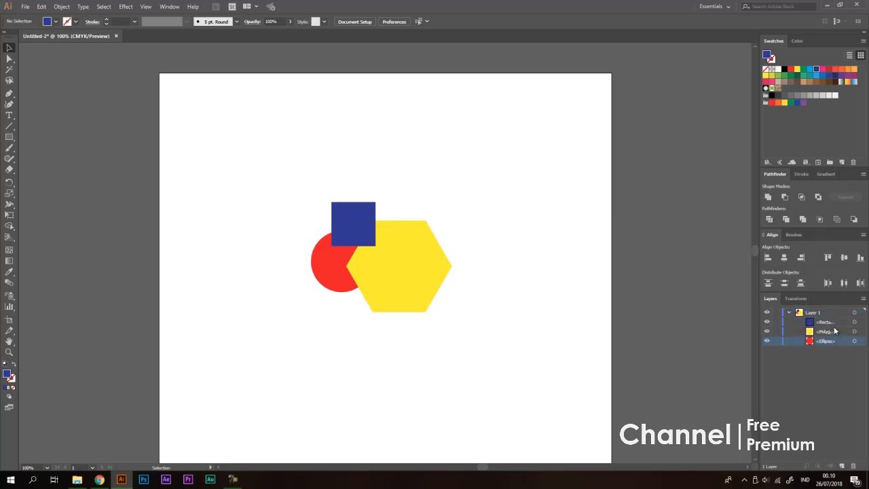
left_click(828, 314)
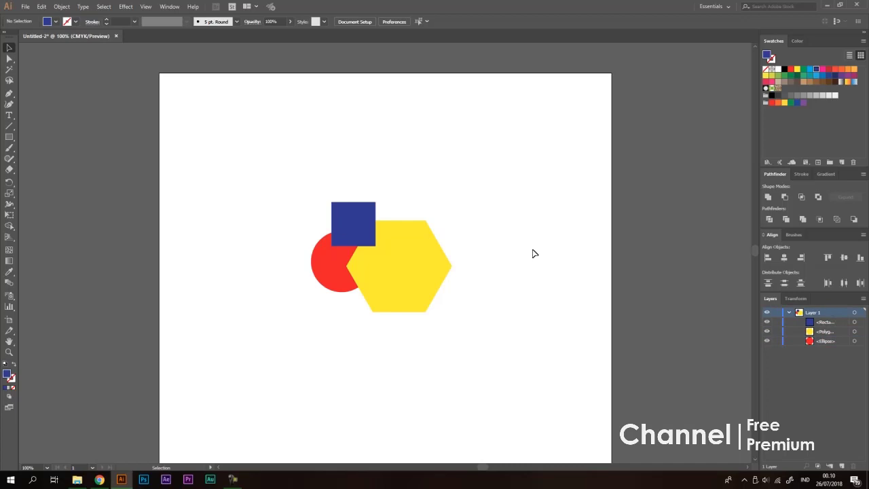
left_click_drag(528, 156, 293, 313)
left_click(650, 286)
left_click(827, 323)
left_click(826, 331)
left_click(828, 341)
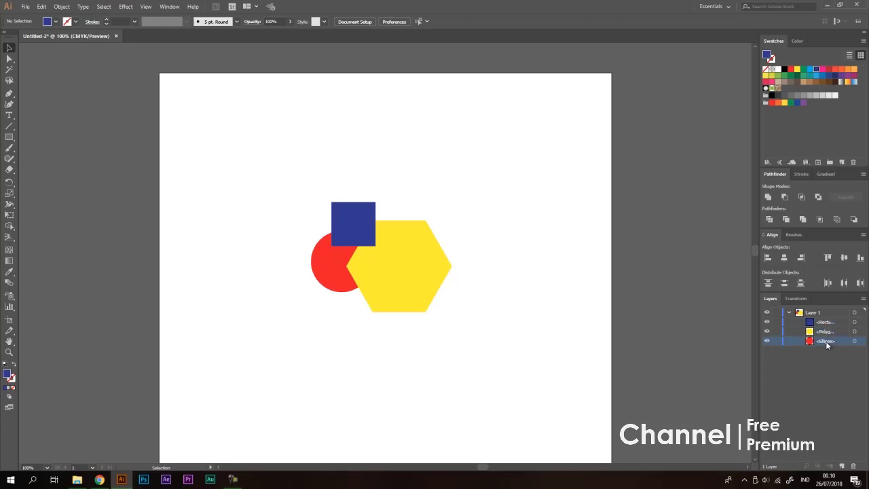
left_click(828, 333)
left_click(827, 322)
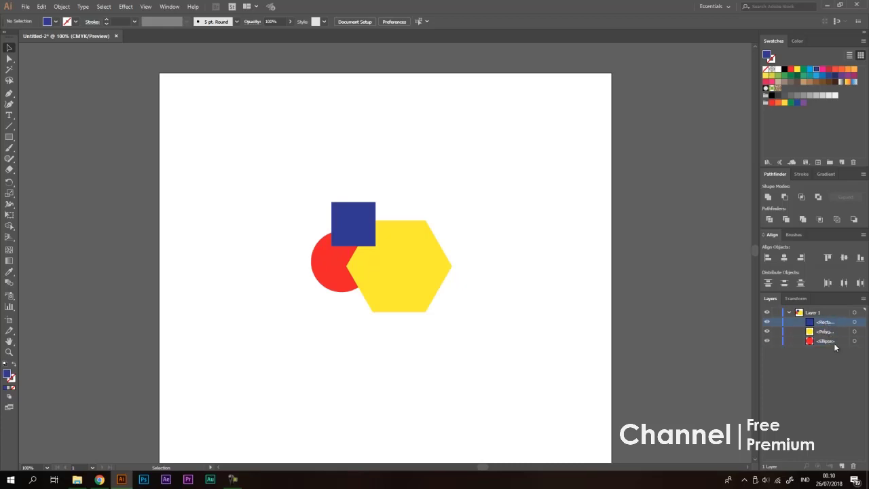
left_click(834, 342)
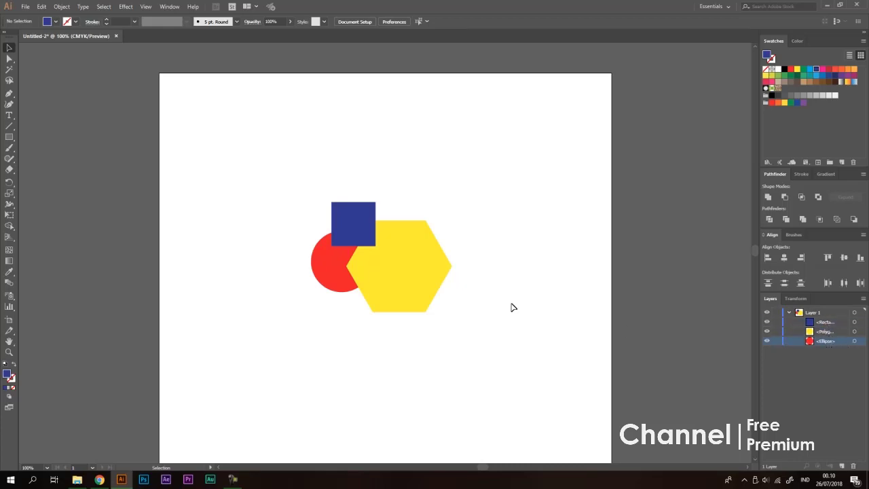
Step: Collapse Layer 1 and examine the circle, hexagon and square by selecting all three together
left_click_drag(504, 334, 258, 173)
left_click(496, 186)
left_click_drag(506, 170, 272, 359)
left_click(703, 297)
left_click(790, 313)
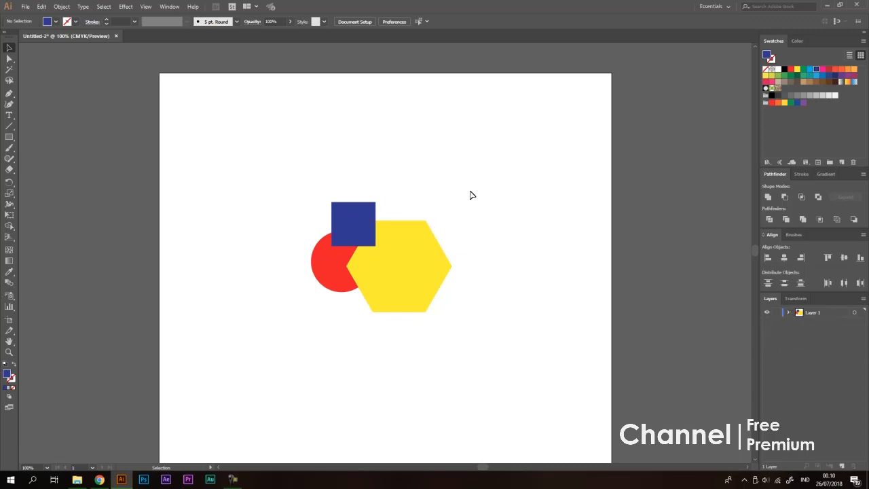
left_click_drag(523, 159, 277, 382)
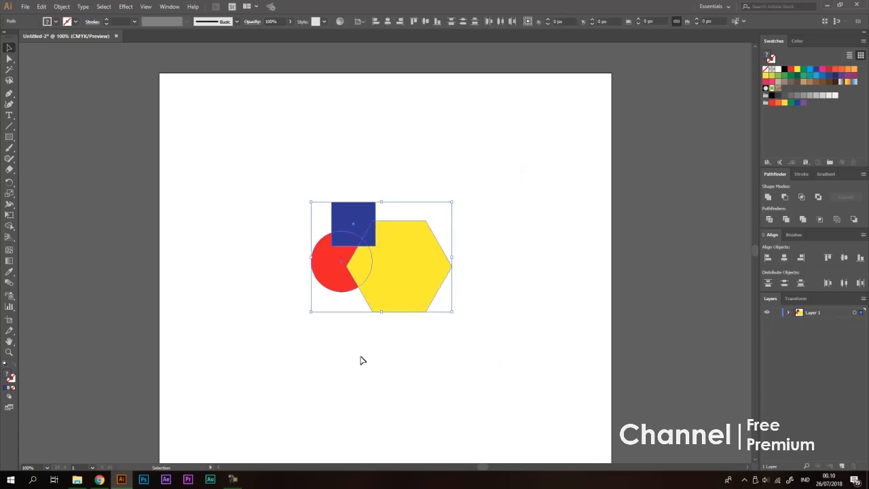
left_click(521, 289)
left_click_drag(545, 349, 253, 169)
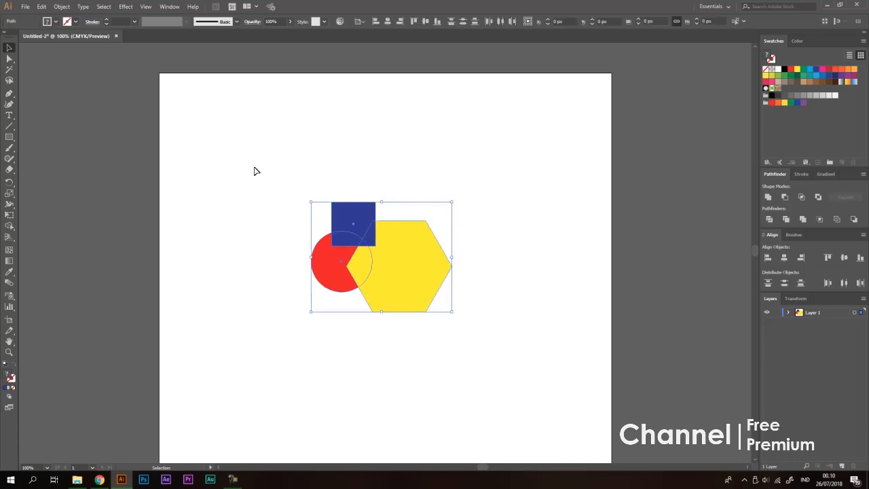
left_click(589, 184)
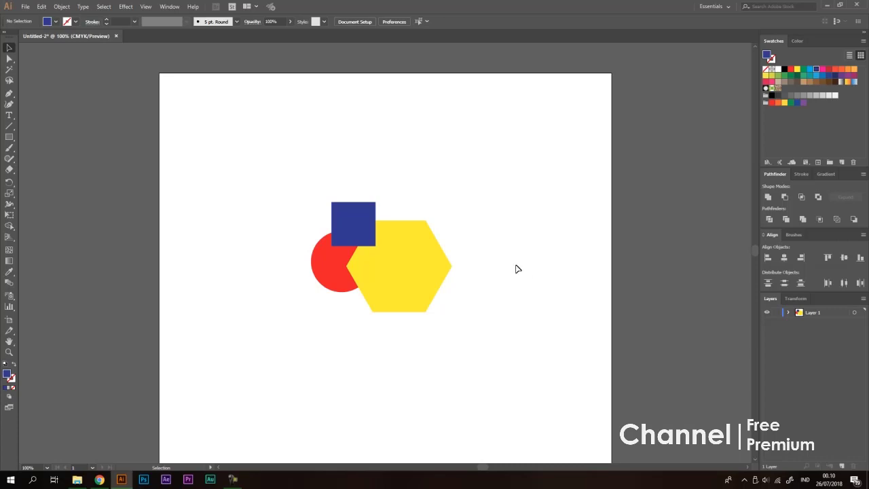
Step: Rename Layer 1 as Tangan and delete the circle, hexagon and square from it
double_click(813, 314)
key("BackSpace")
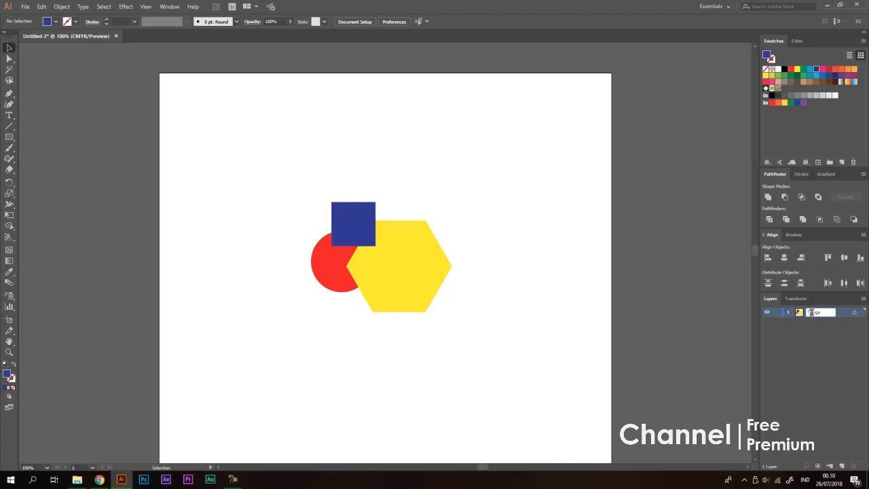
key("Return")
left_click_drag(490, 182, 326, 317)
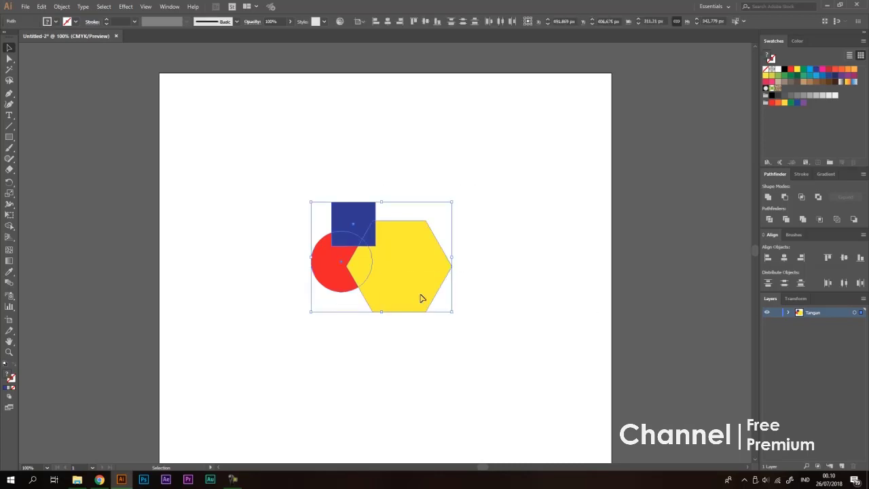
key("Delete")
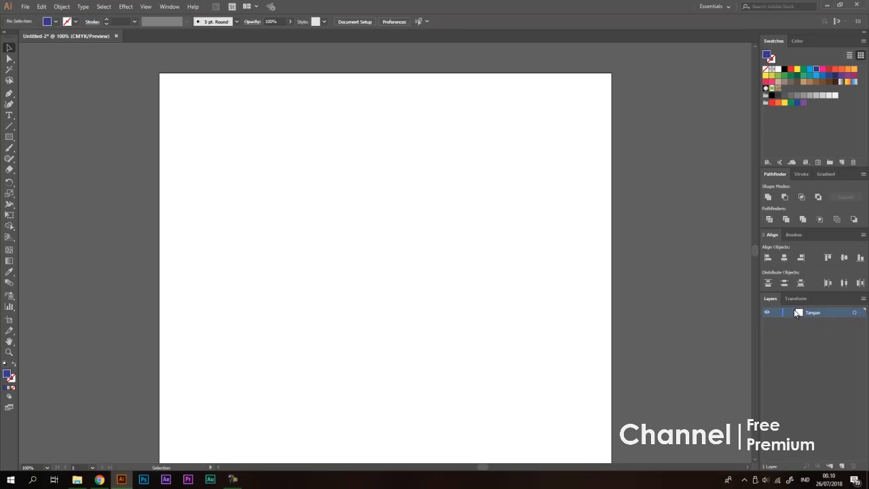
Step: Draw a closed dark blue four-sided shape with the Pen tool mid-artboard, its slanted upper edge about 524 px long
key("p")
left_click(448, 179)
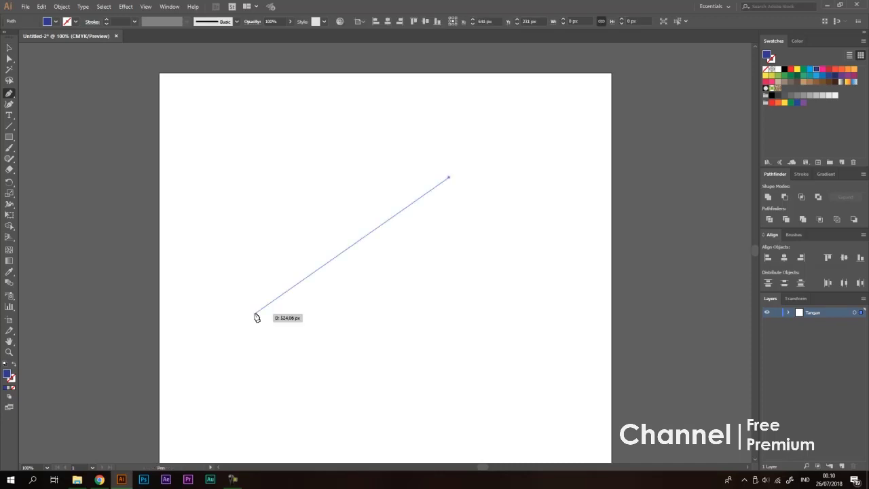
left_click(255, 313)
left_click(360, 413)
left_click(503, 284)
left_click(449, 179)
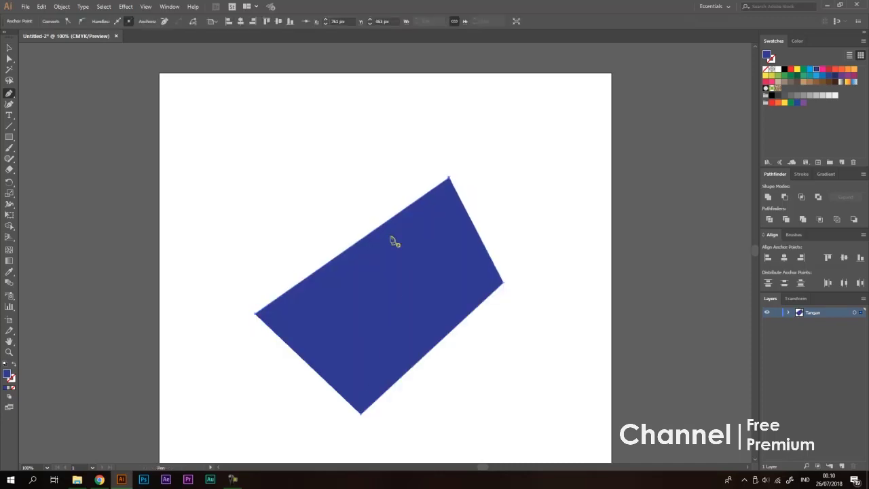
left_click(9, 48)
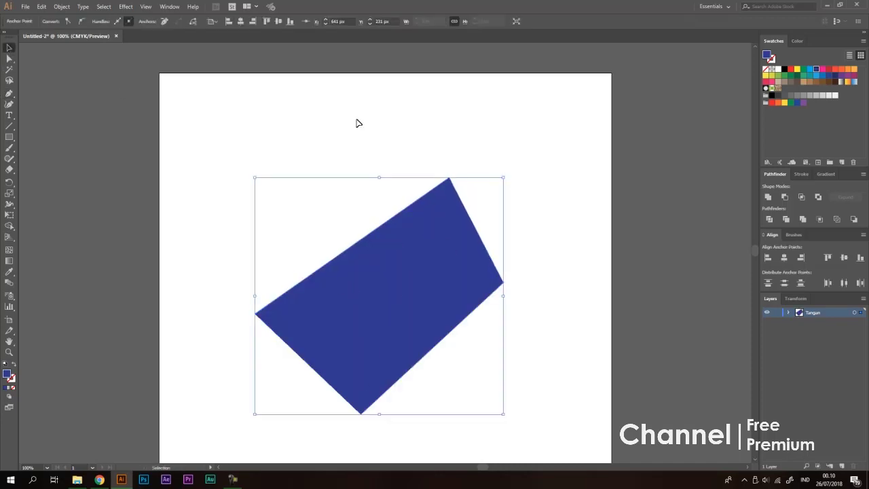
left_click(310, 157)
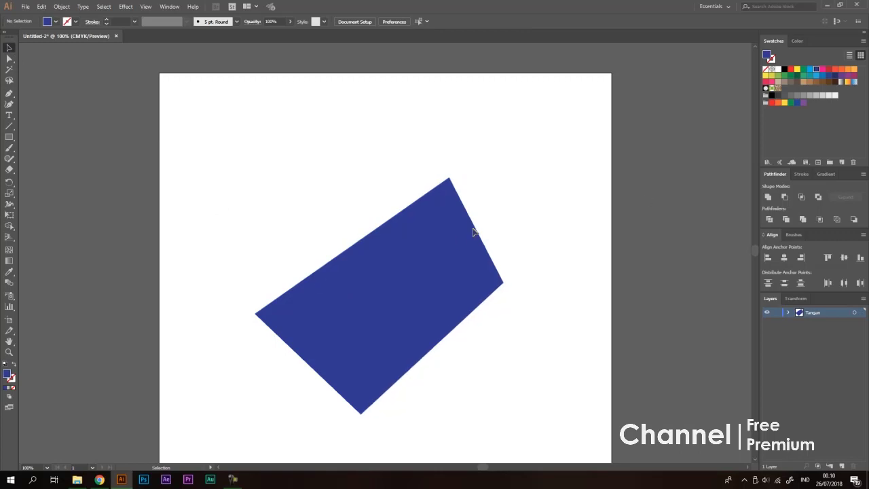
Step: Draw a closed green four-sided shape with the Pen tool over the blue shape's lower right, its right edge about 288 px long
key("p")
left_click(532, 212)
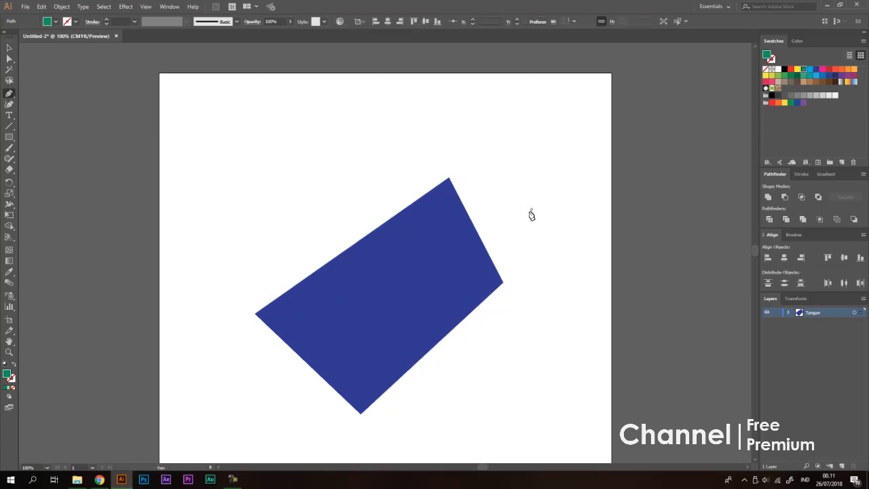
left_click(280, 429)
left_click(384, 436)
left_click(537, 339)
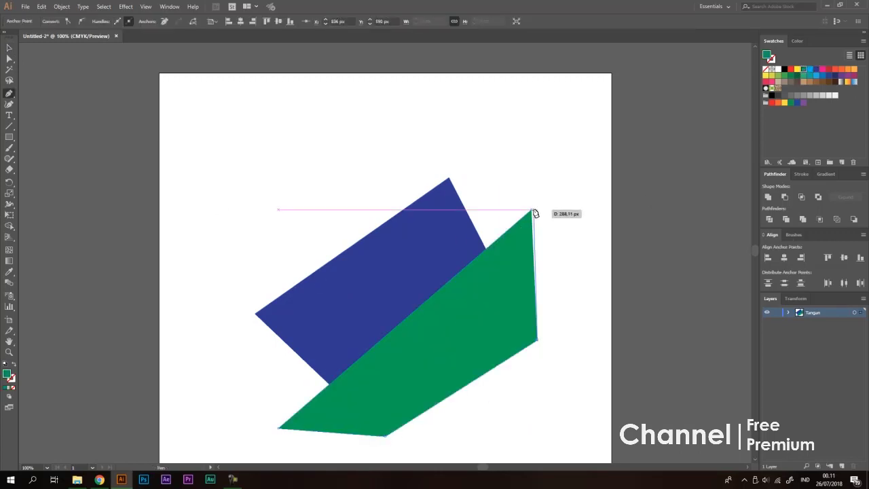
left_click(533, 213)
key("v")
left_click(495, 201)
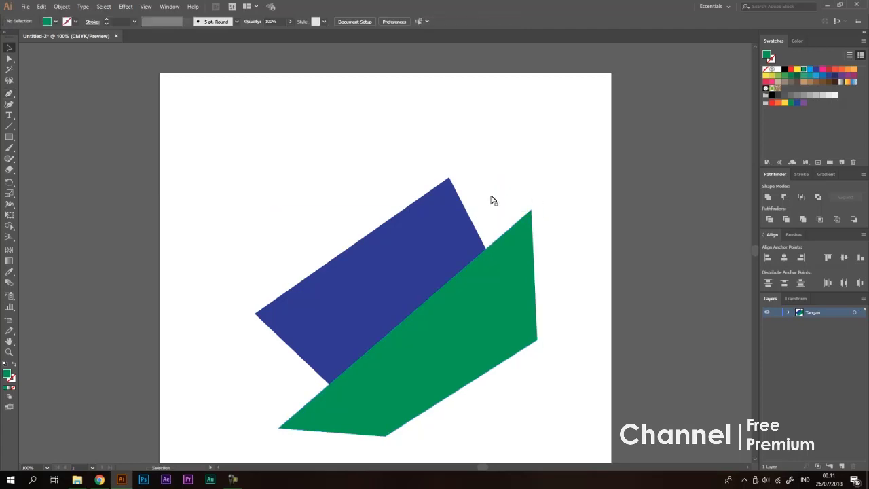
Step: Draw a narrow slanted strip with the Pen tool along the blue shape's upper edge and fill it with light blue
key("p")
left_click(291, 319)
left_click(432, 202)
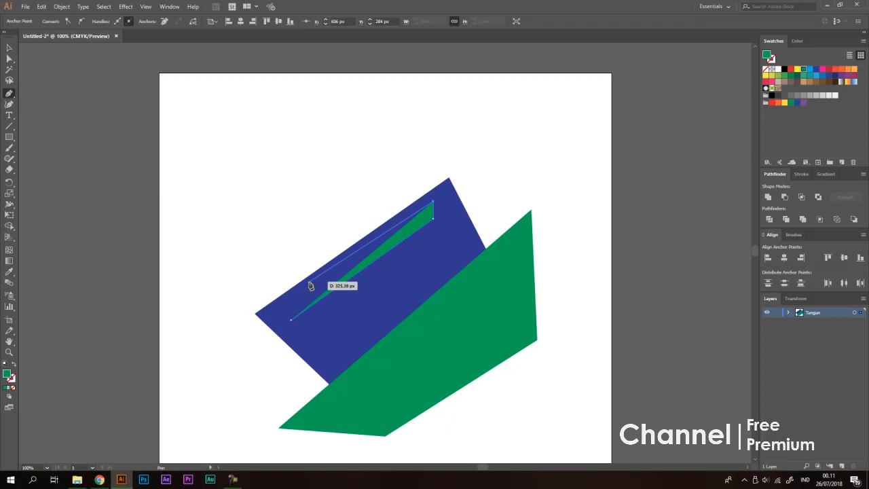
left_click(278, 312)
left_click(290, 319)
left_click(810, 70)
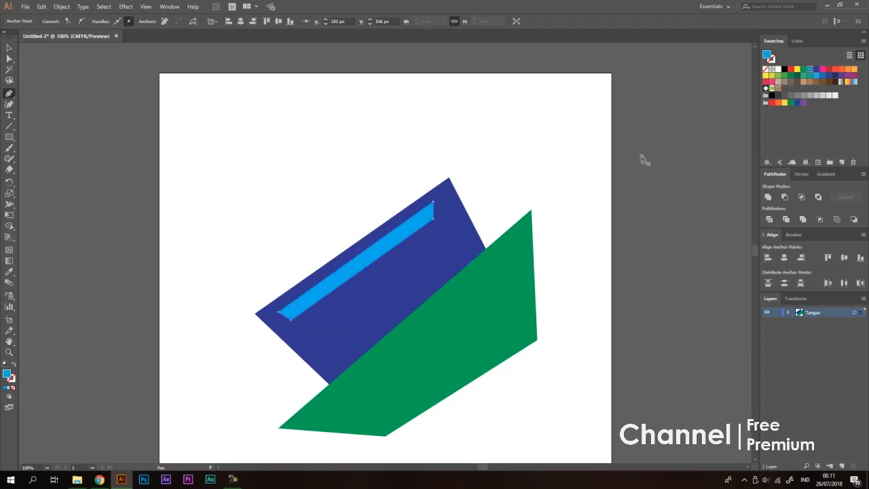
key("v")
left_click(549, 161)
left_click_drag(586, 161, 398, 262)
left_click(544, 215)
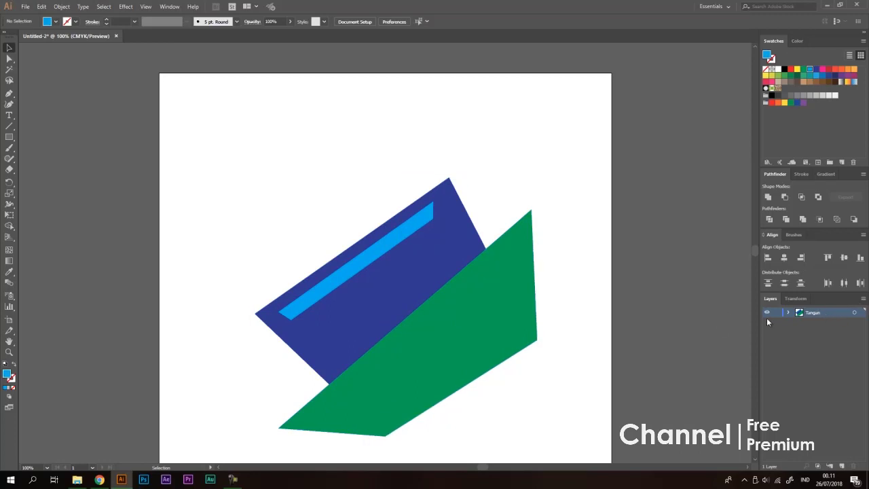
Step: Create a new layer above Tangan and name it kepala
left_click(842, 466)
double_click(813, 313)
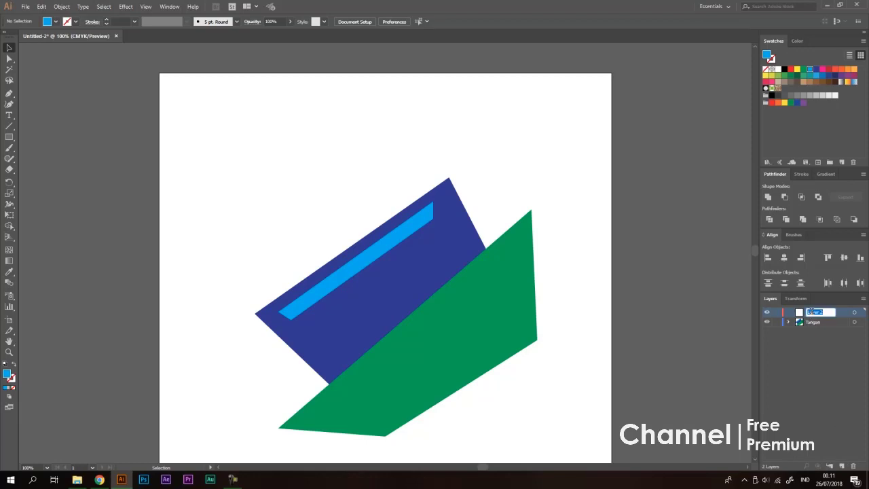
type("kaki")
key("Return")
scroll(365, 159, "down", 1)
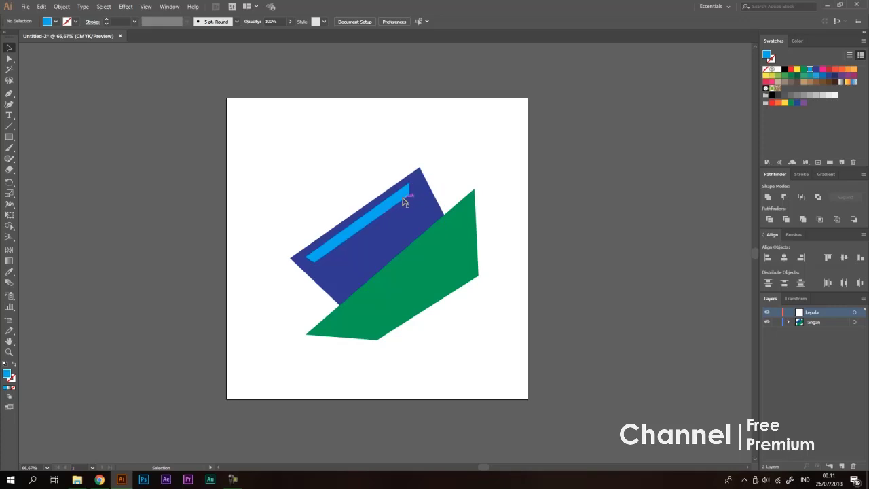
scroll(403, 199, "up", 1)
left_click_drag(395, 204, 396, 181)
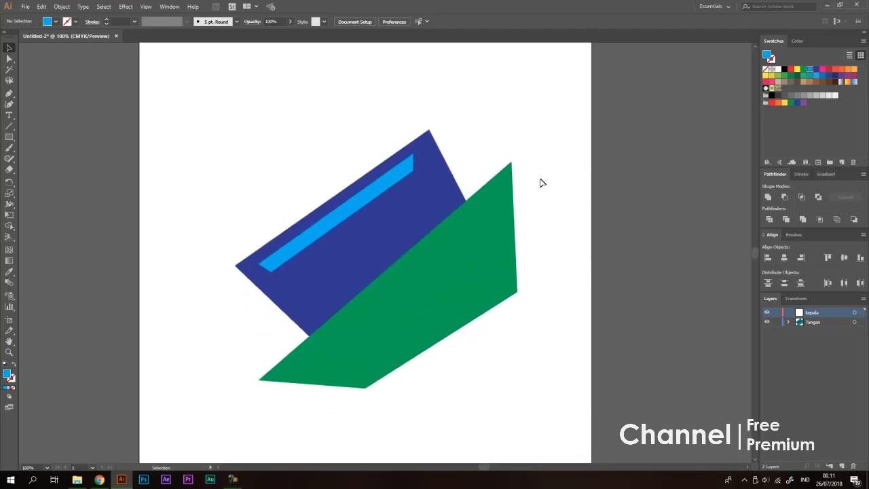